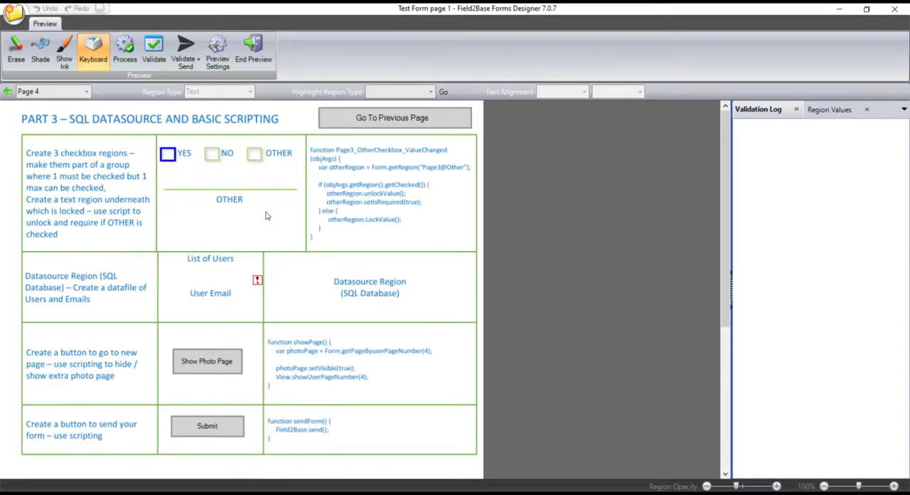
Step: Test the Go To Previous Page, Show logo and Go to Field2Base.com buttons in the preview, closing the image and web page
left_click(377, 121)
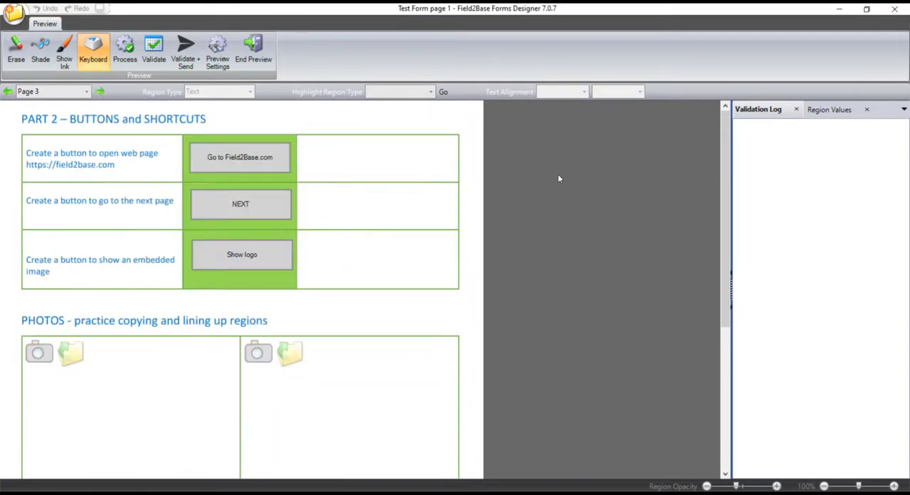
left_click(272, 259)
left_click(515, 13)
left_click(269, 157)
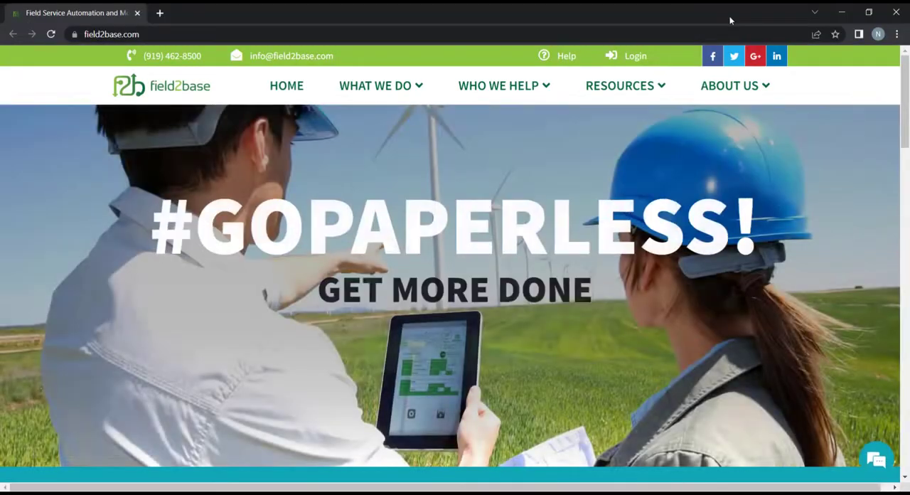
left_click(896, 12)
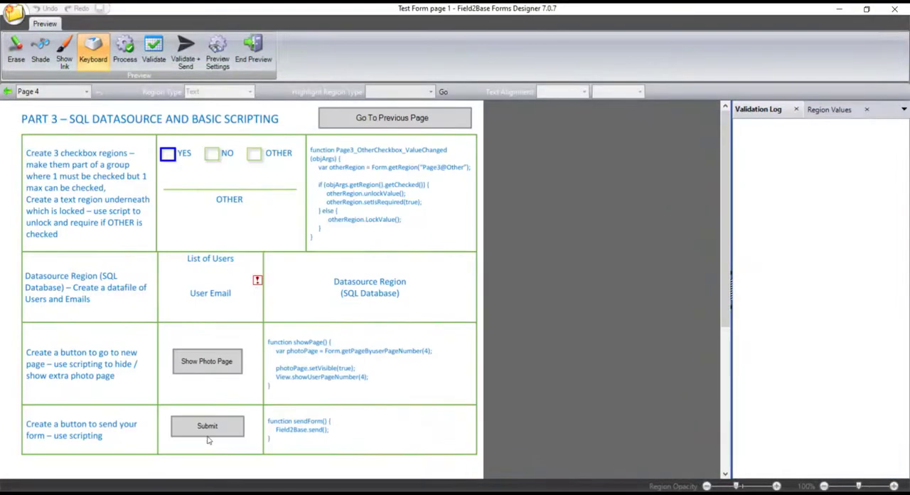
Step: Test the Submit button on the Part 3 page, dismiss the resulting messages and leave the form preview
left_click(209, 428)
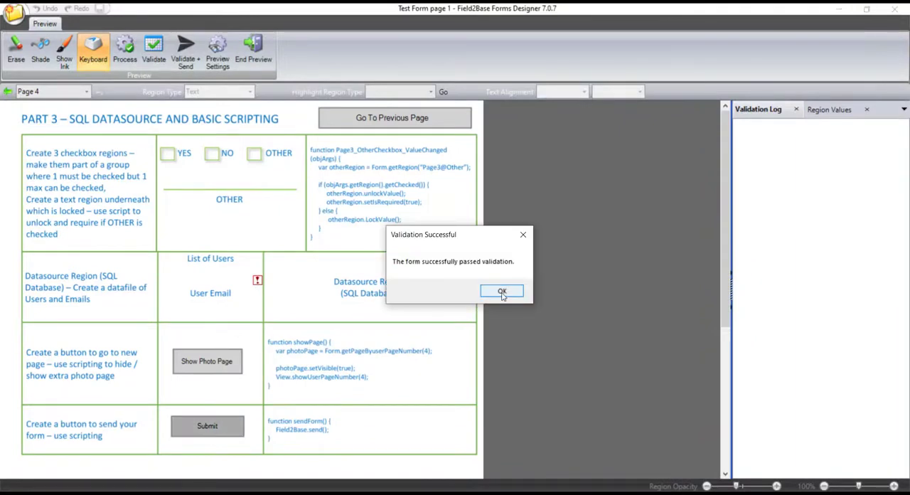
left_click(502, 294)
left_click(525, 294)
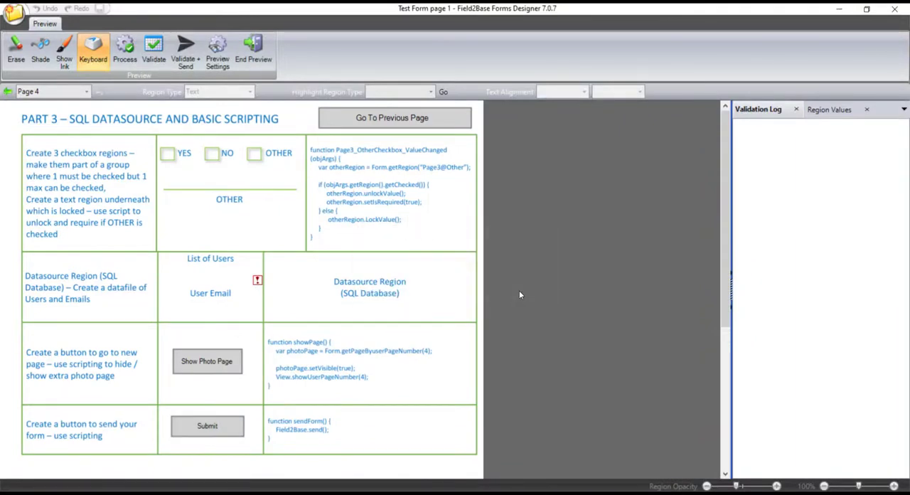
left_click(269, 42)
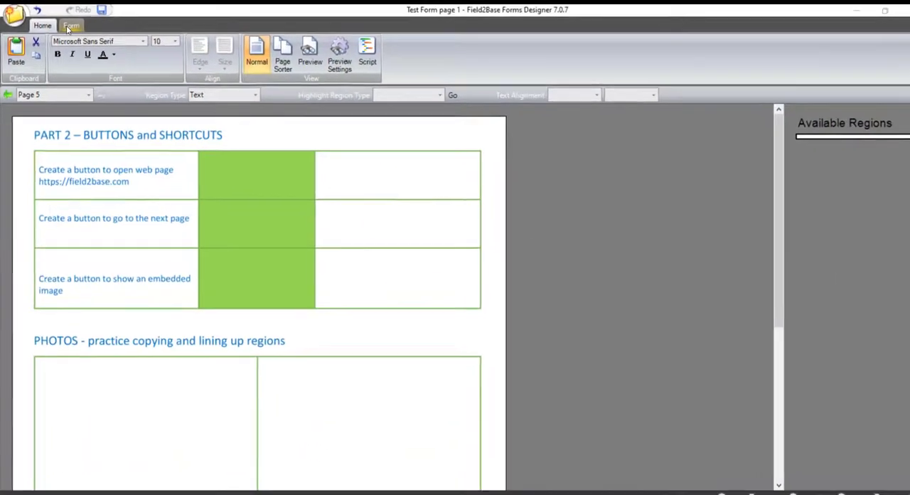
Step: Insert a button filling the green cell beside "Create a button to go to the next page" on page 5
left_click(152, 56)
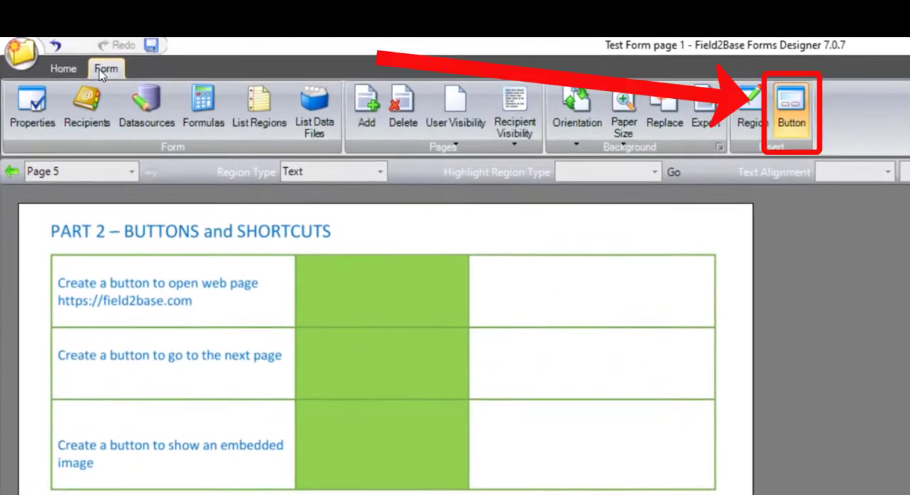
left_click(795, 133)
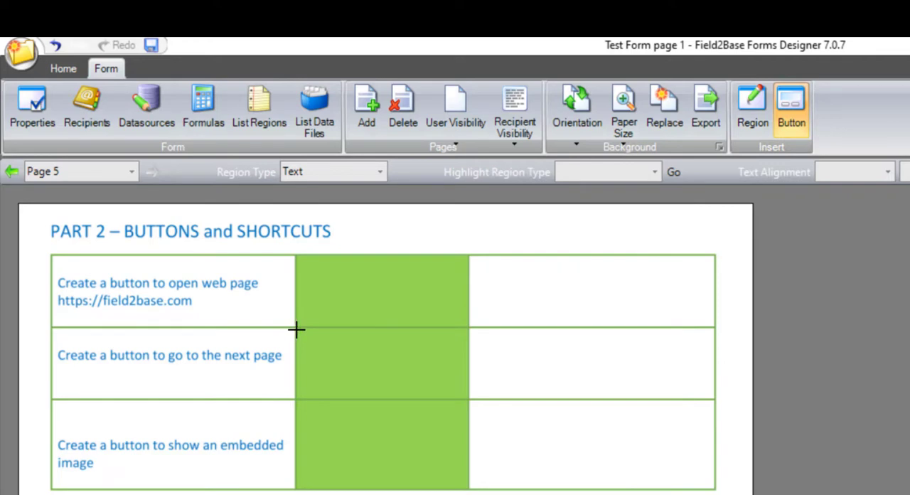
left_click_drag(297, 329, 465, 396)
left_click_drag(464, 396, 465, 396)
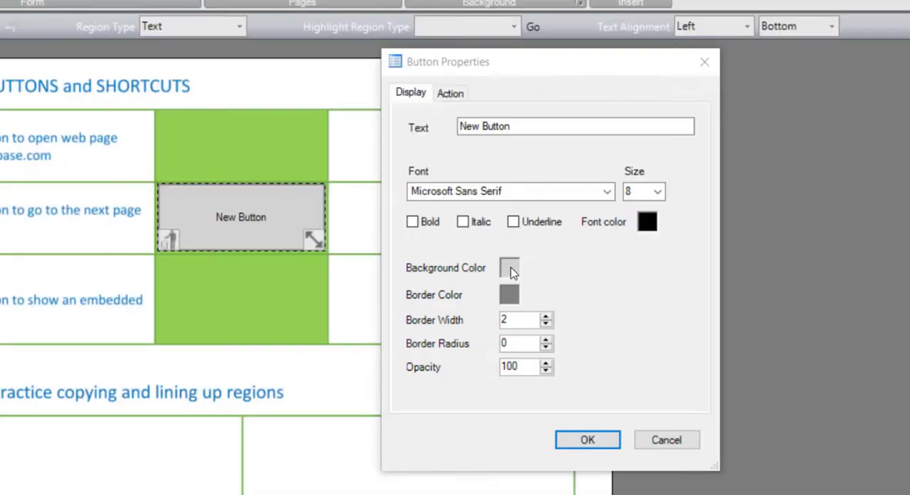
Step: Set the new button's background color to blue and its border color to black
left_click(509, 267)
left_click(561, 156)
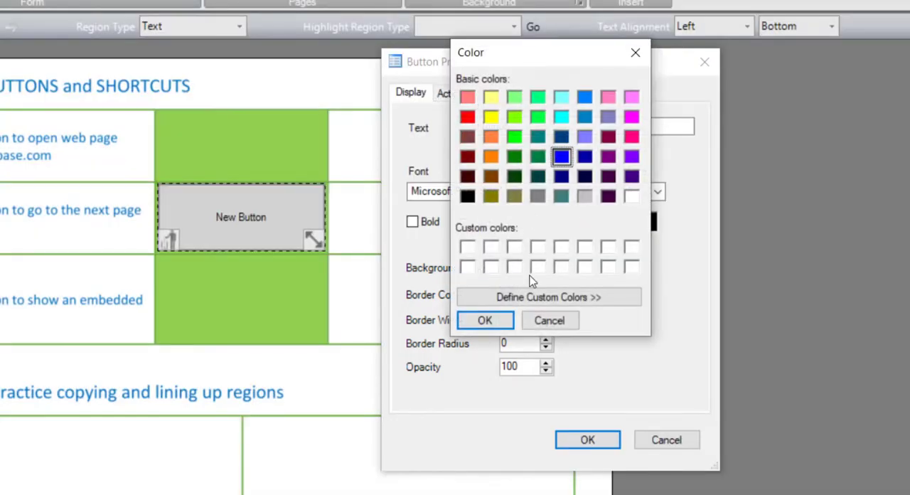
left_click(498, 320)
left_click(506, 295)
left_click(467, 196)
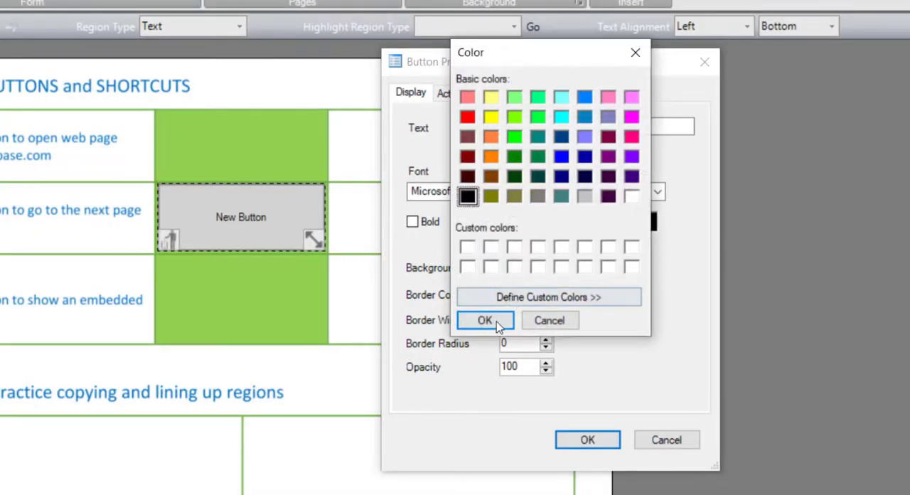
left_click(497, 322)
Step: Set the button's border width to 9 and border radius to 119, lower its opacity, and apply the properties
left_click_drag(547, 317, 549, 344)
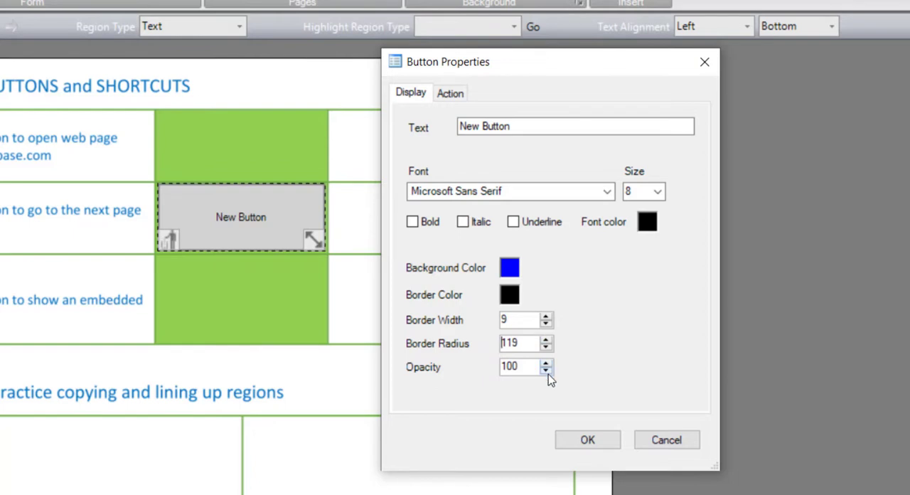
left_click_drag(547, 374, 548, 374)
left_click(584, 439)
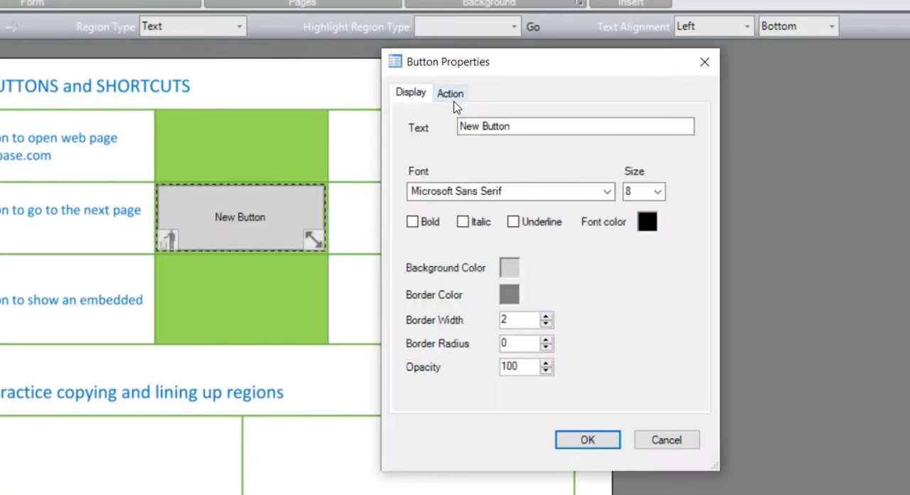
Step: List the actions available for the new button, and inspect the script subroutine assigned to the Show Photo Page button
left_click(453, 100)
left_click(631, 150)
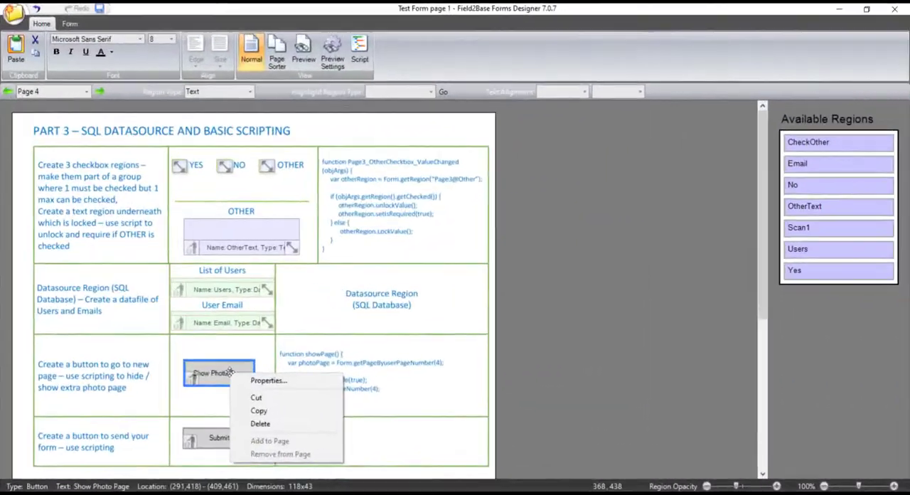
left_click(266, 378)
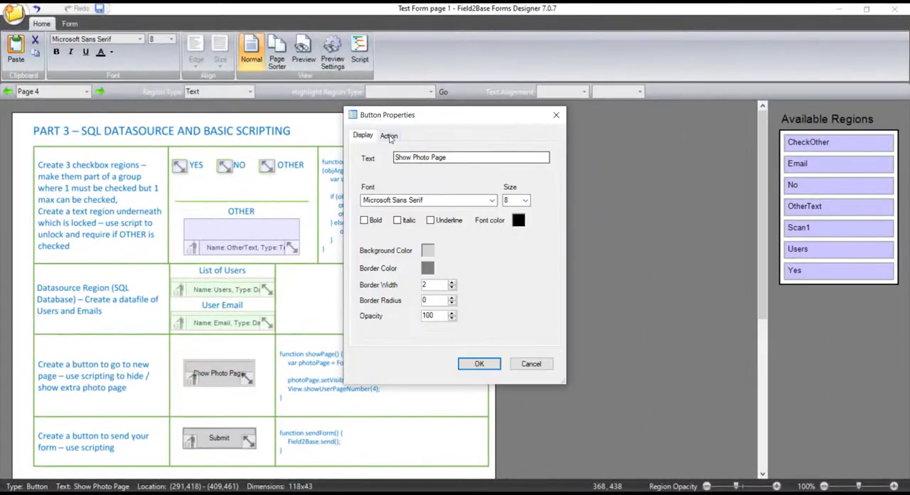
left_click(389, 136)
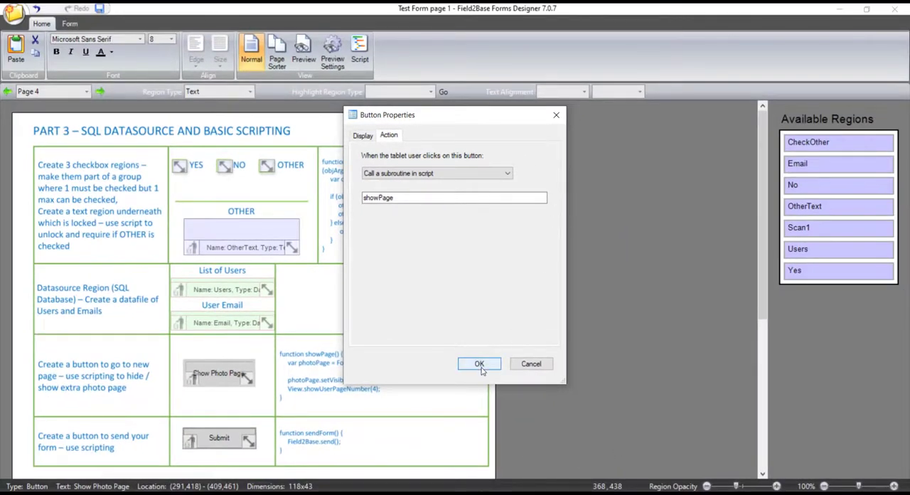
left_click(479, 363)
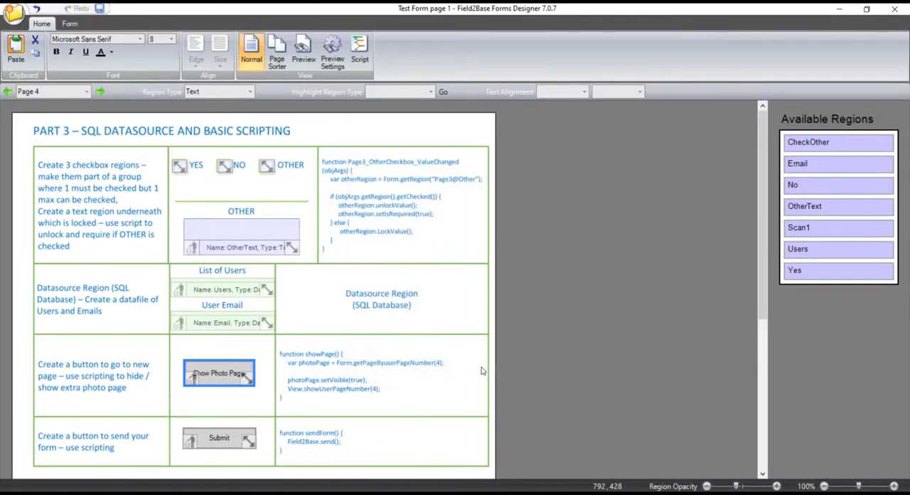
Step: Preview the form, test the Show Photo Page button on page 4, and end the preview
left_click(303, 61)
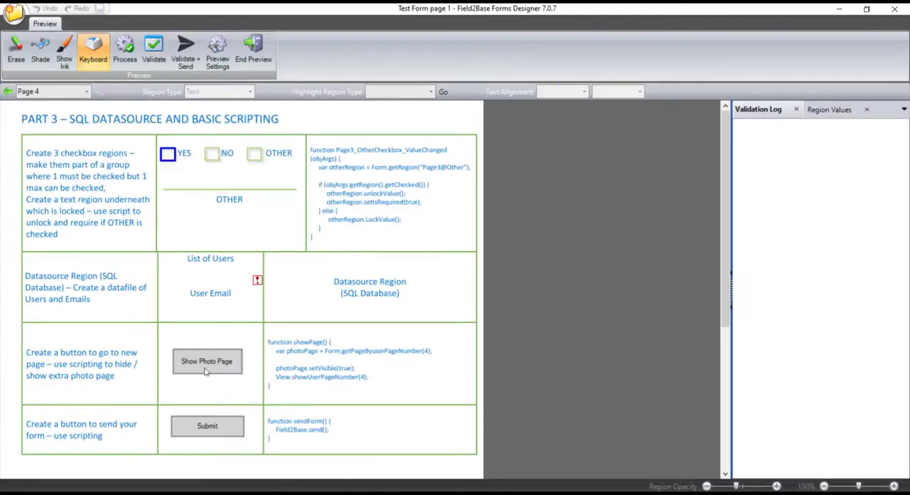
left_click(205, 371)
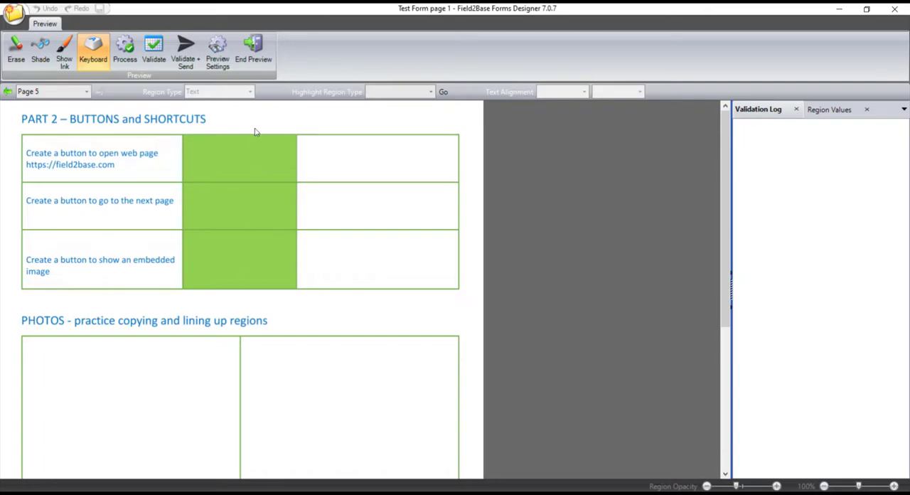
left_click(253, 59)
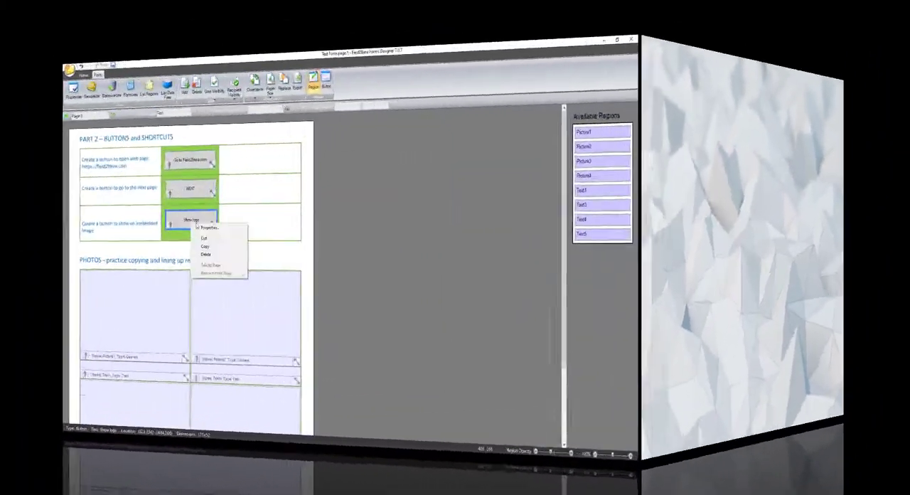
Step: Open the Show logo button's properties and look in the Test folder for an embedded image, without choosing a file
left_click(207, 228)
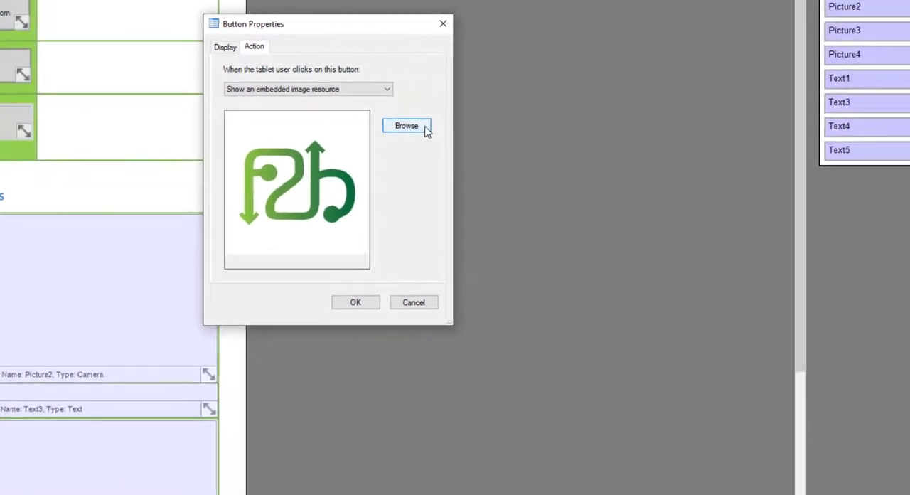
left_click(388, 120)
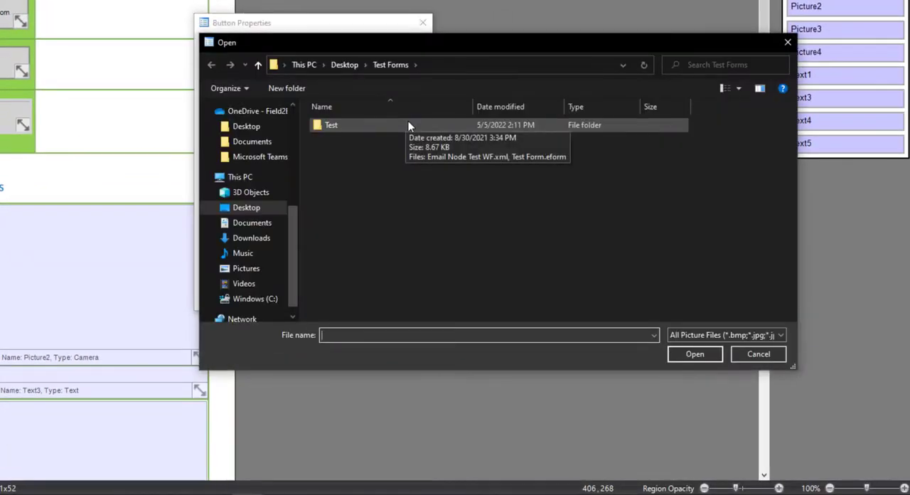
double_click(408, 126)
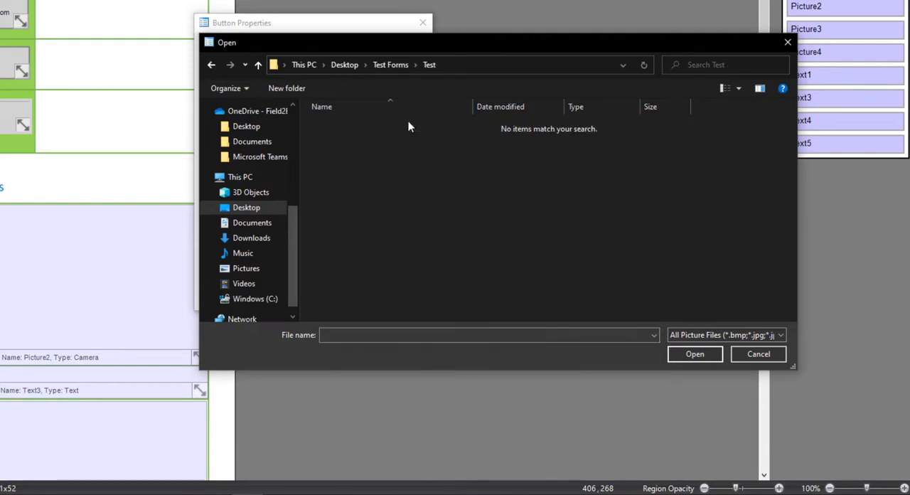
left_click(780, 359)
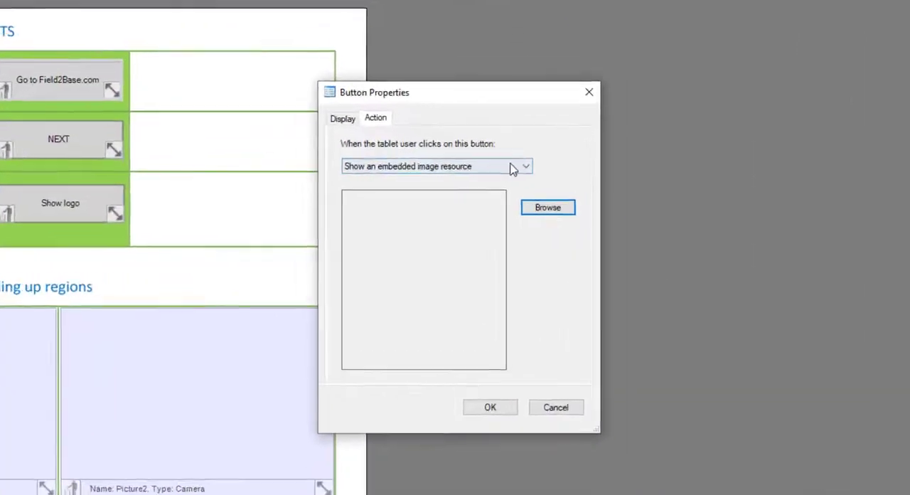
Step: Set the button's action to Change pages in the form
left_click(512, 168)
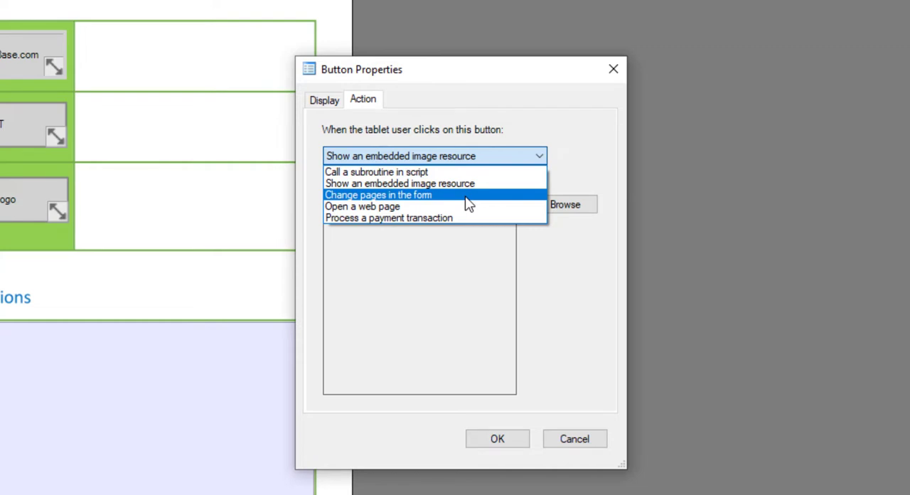
left_click(466, 197)
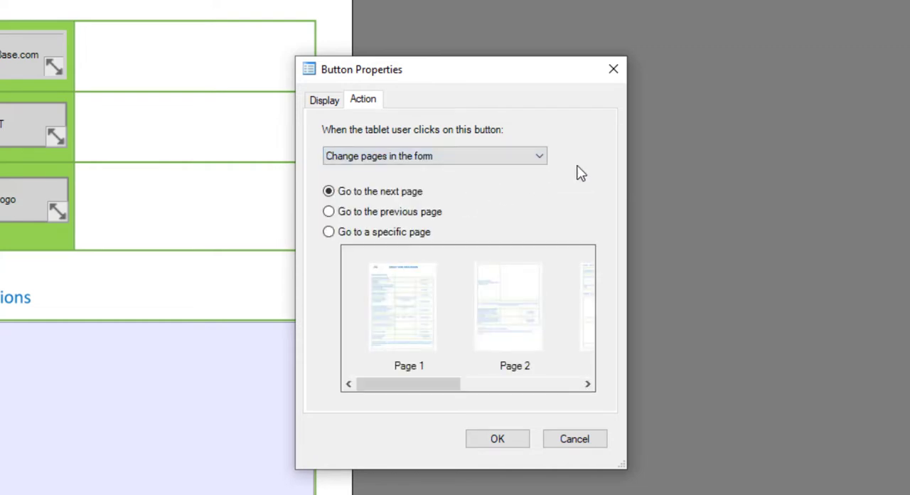